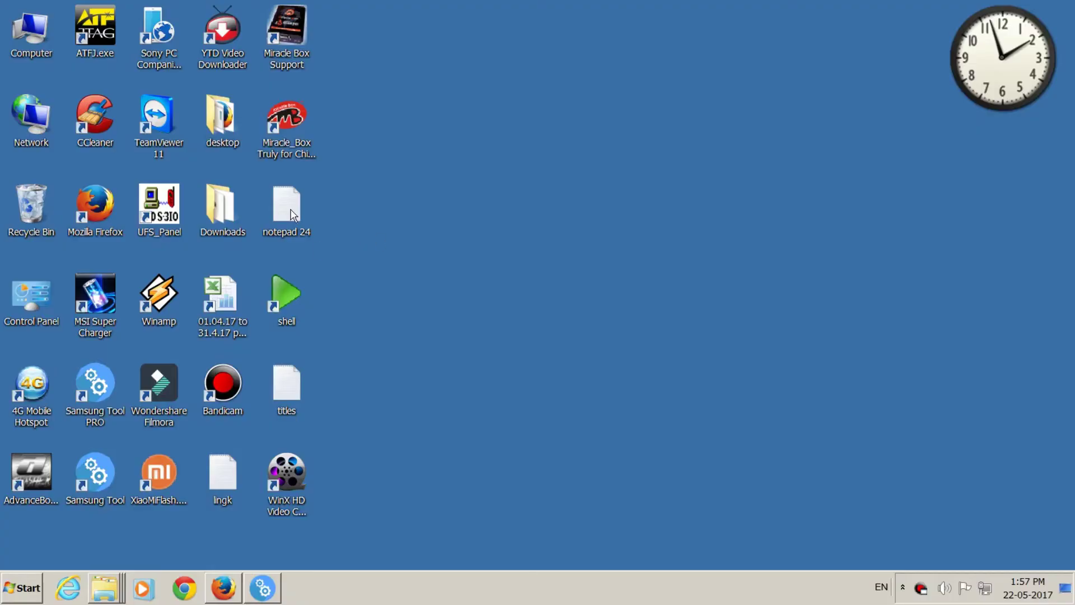
Open Computer from the desktop, then open drive D-03 (E:) to list its firmware folders.
double_click(31, 34)
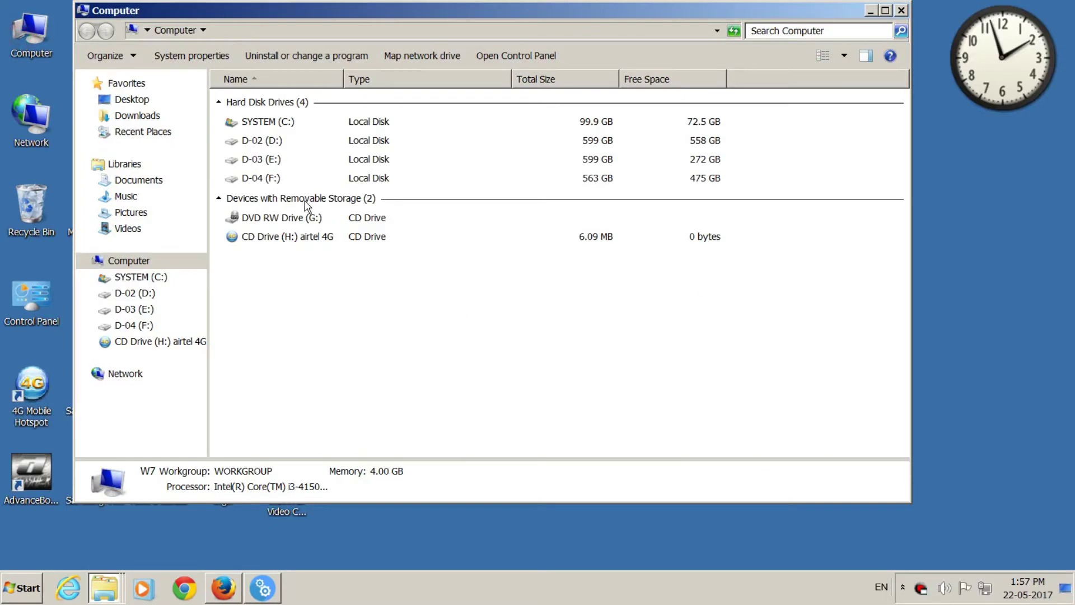
click(260, 160)
double_click(260, 160)
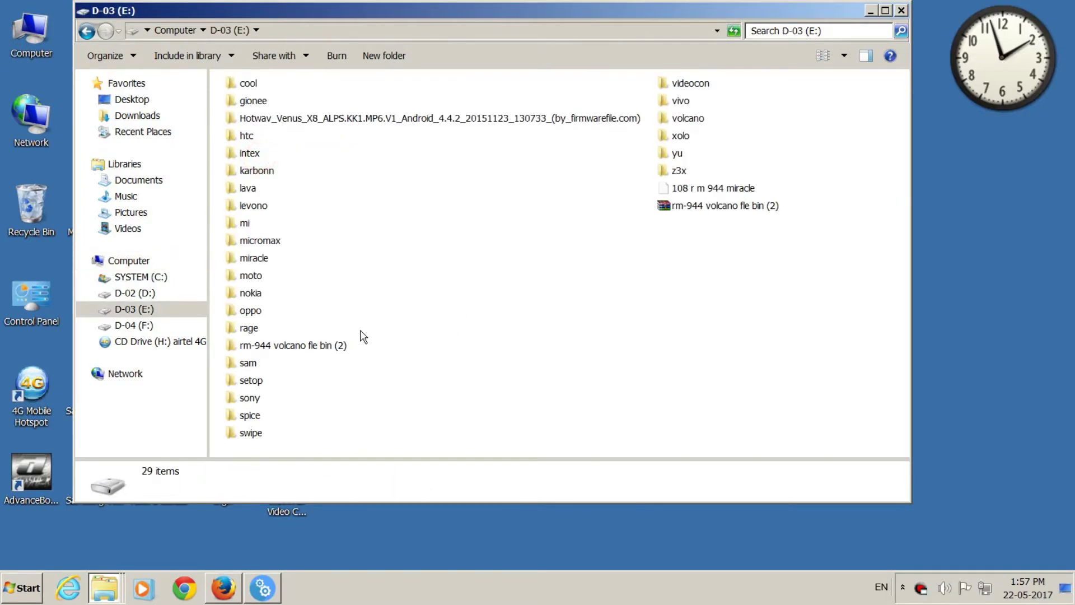
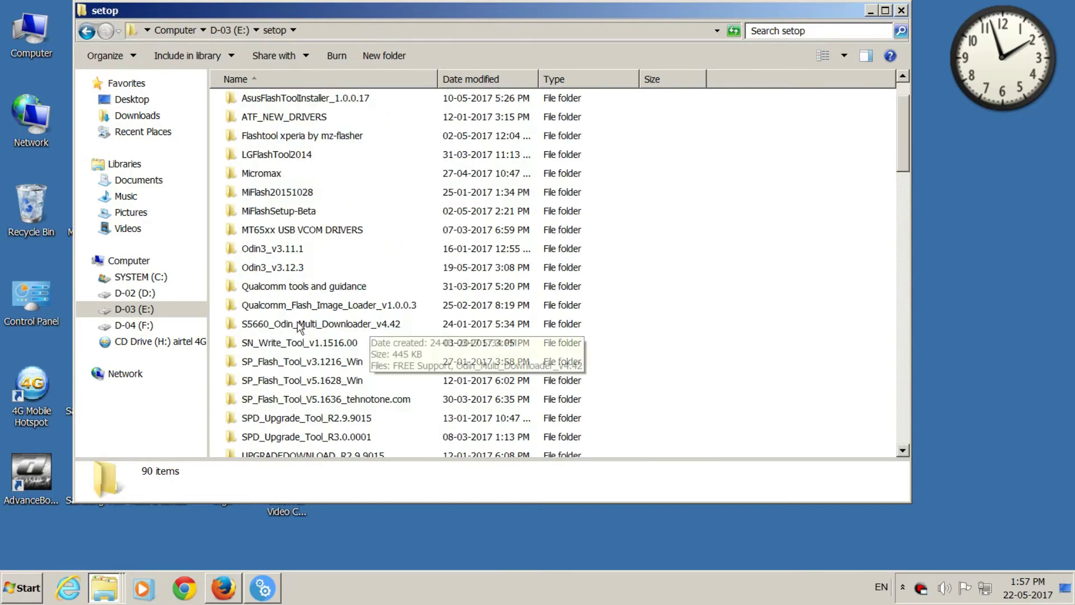
Open the Odin3_v3.12.3 folder and its inner folder, then launch Odin3 v3.12.3.
double_click(278, 268)
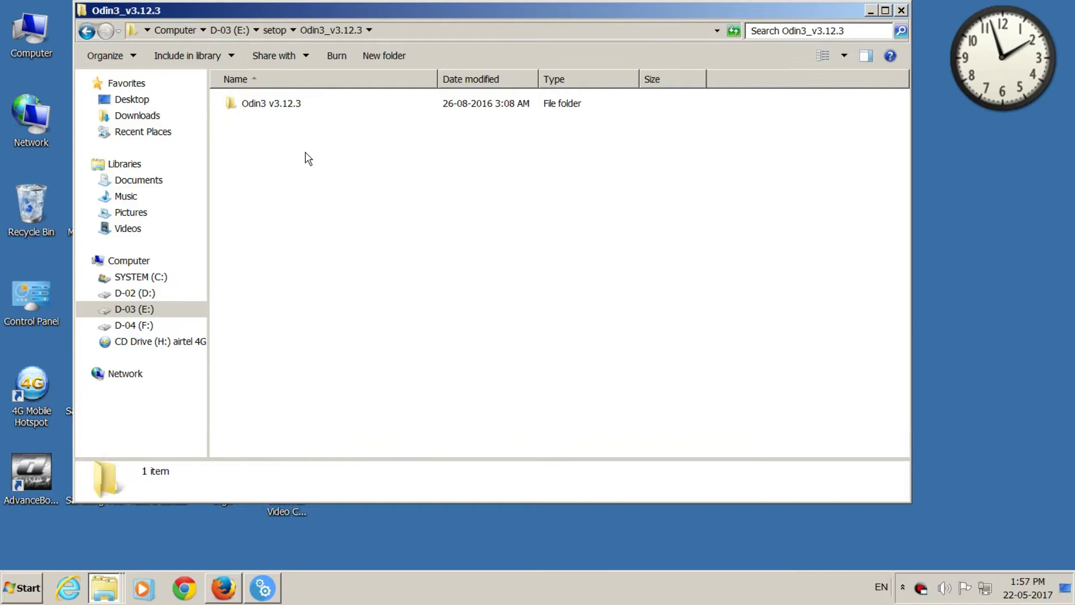
click(277, 103)
double_click(278, 103)
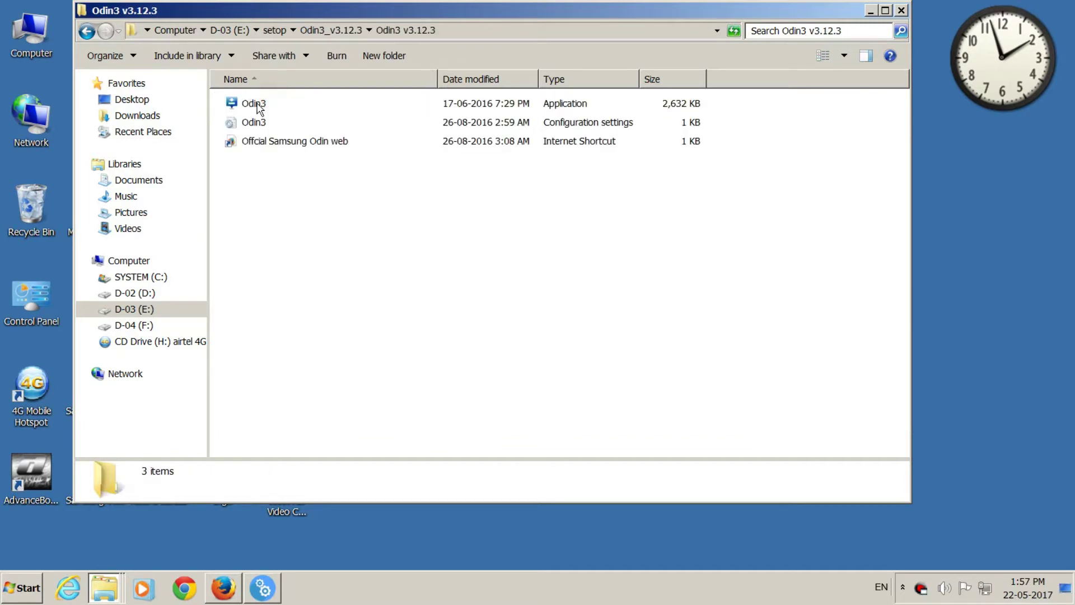
double_click(252, 103)
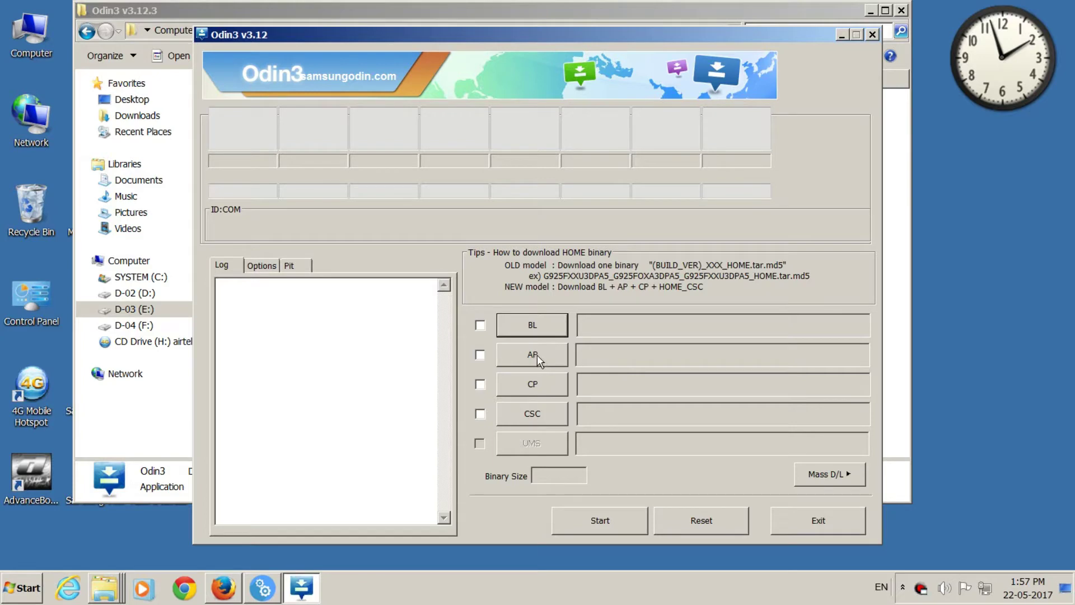
click(537, 355)
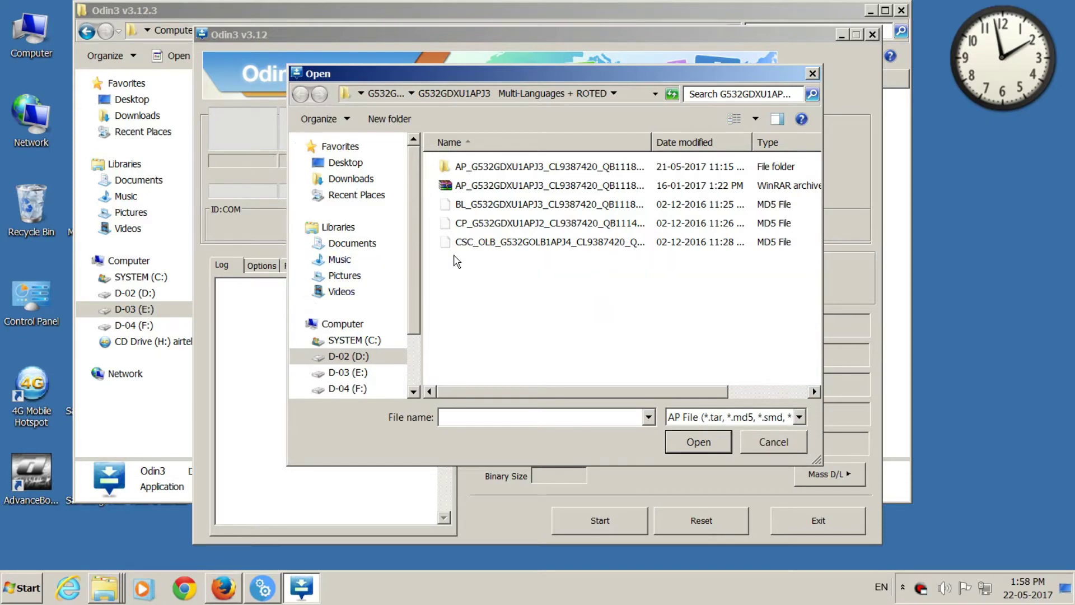
double_click(496, 166)
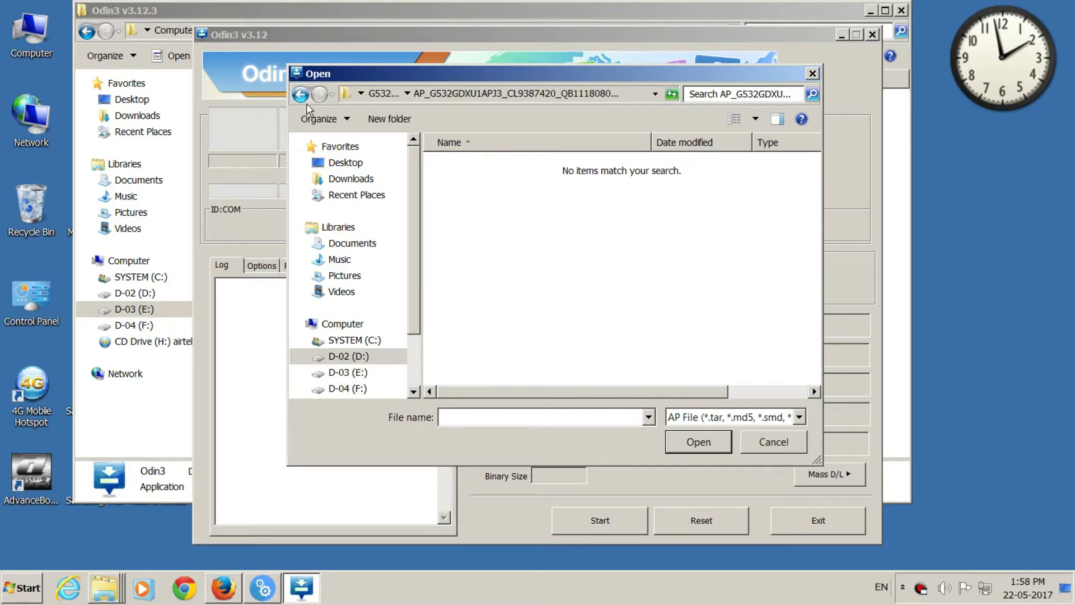
click(299, 95)
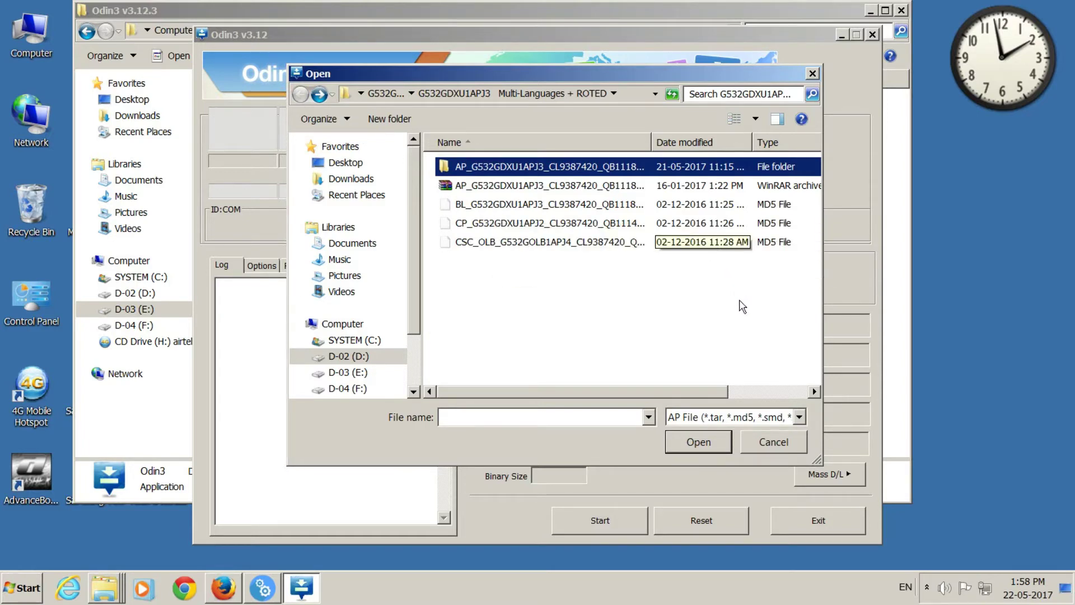
click(775, 446)
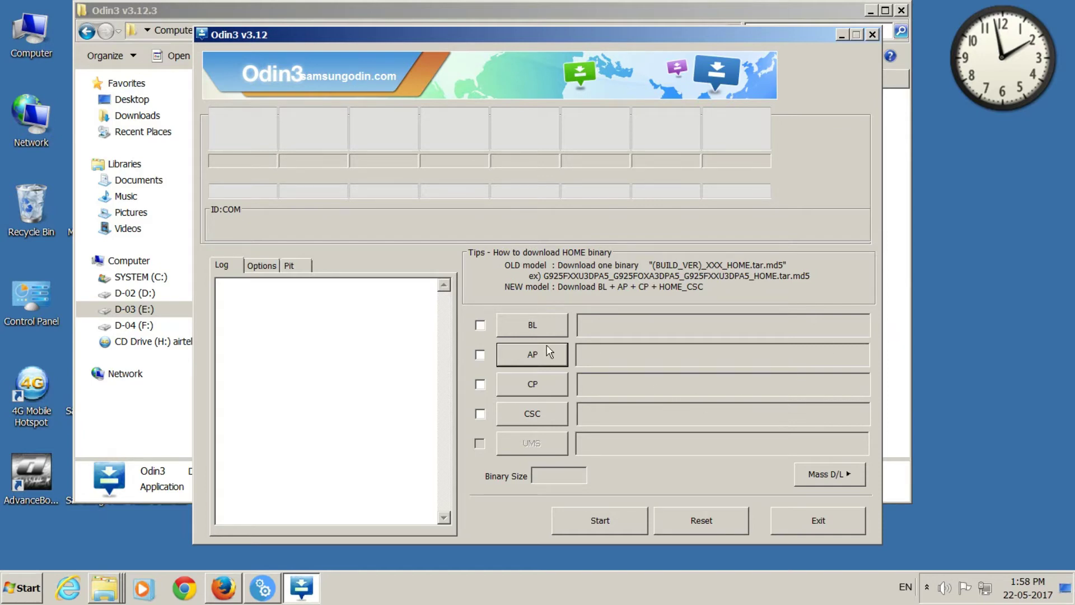
Load the AP archive and the CP firmware file into Odin3.
click(532, 353)
click(512, 186)
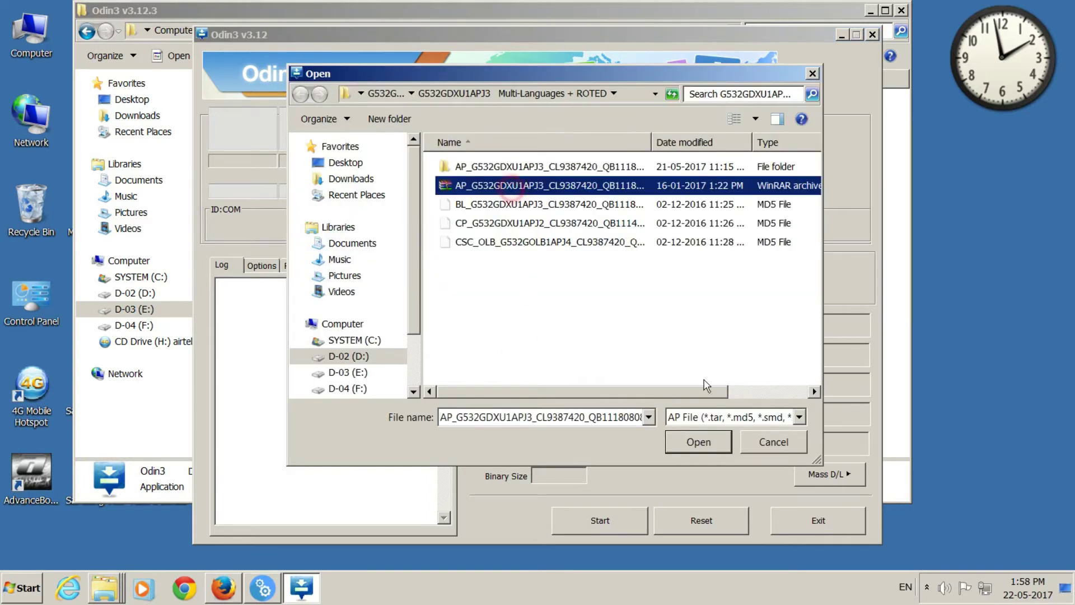
click(698, 443)
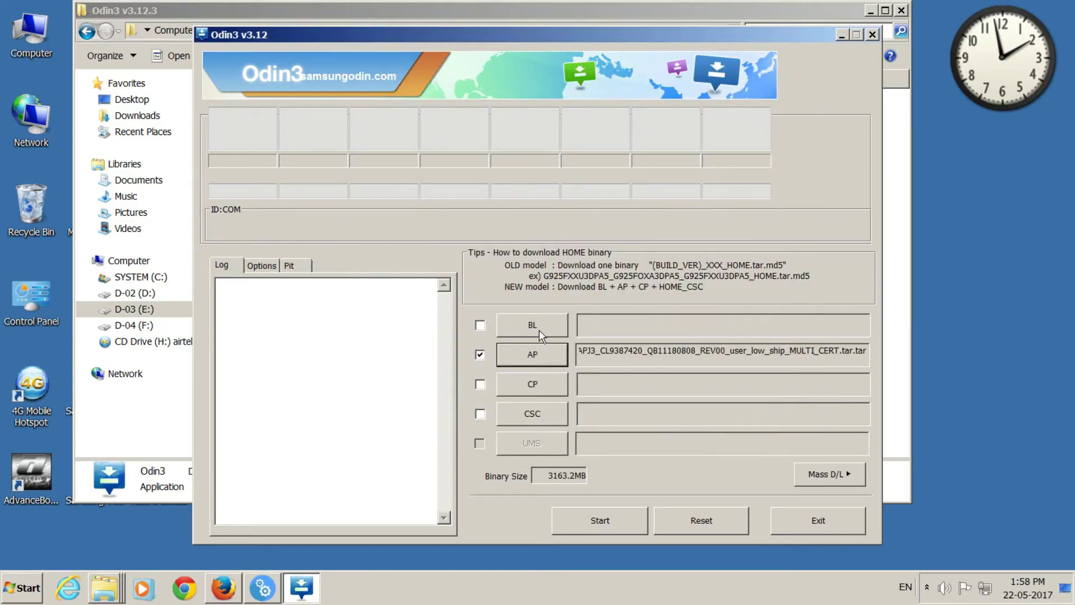
click(532, 384)
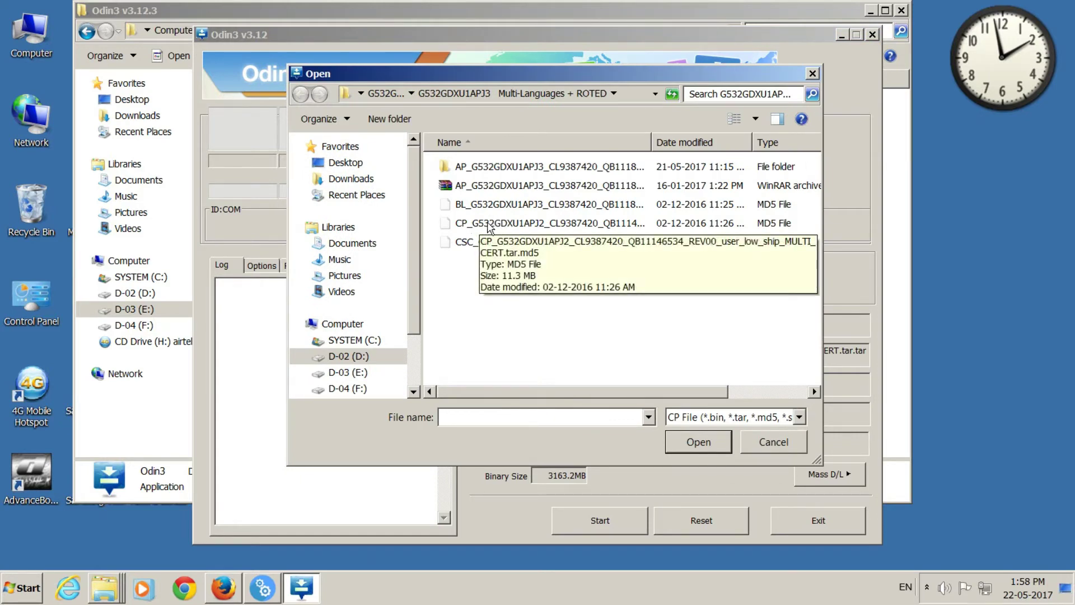
double_click(504, 221)
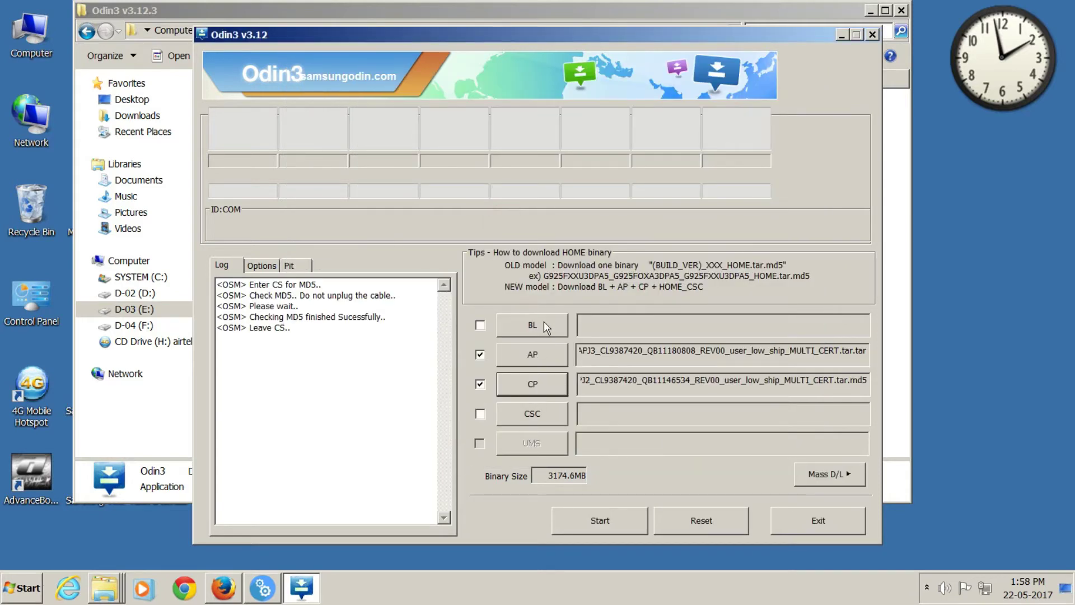
Load the BL firmware file and the CSC_OLB firmware file.
click(542, 323)
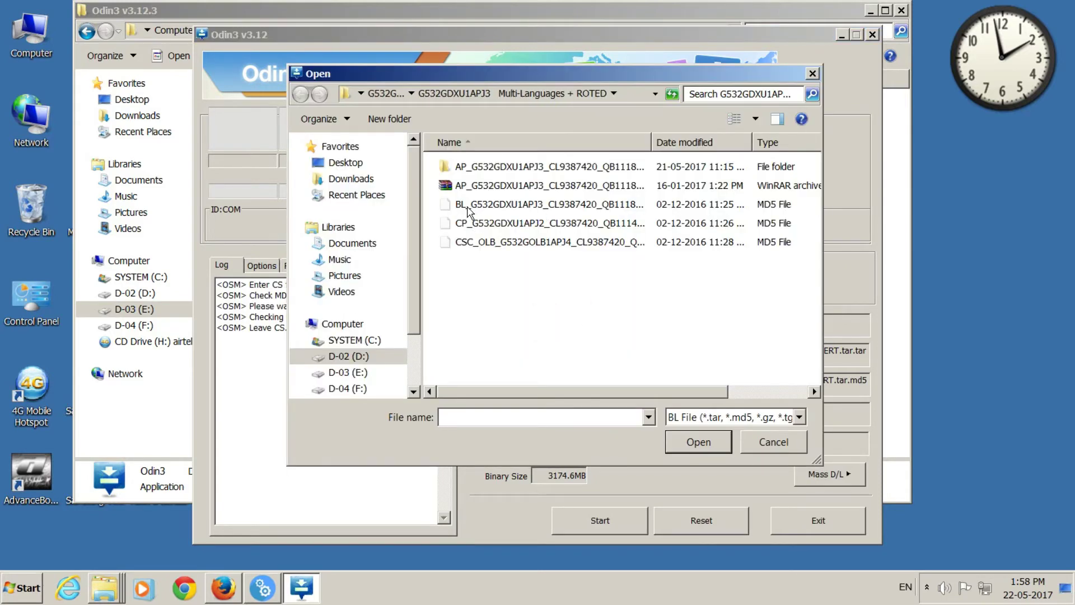
double_click(493, 207)
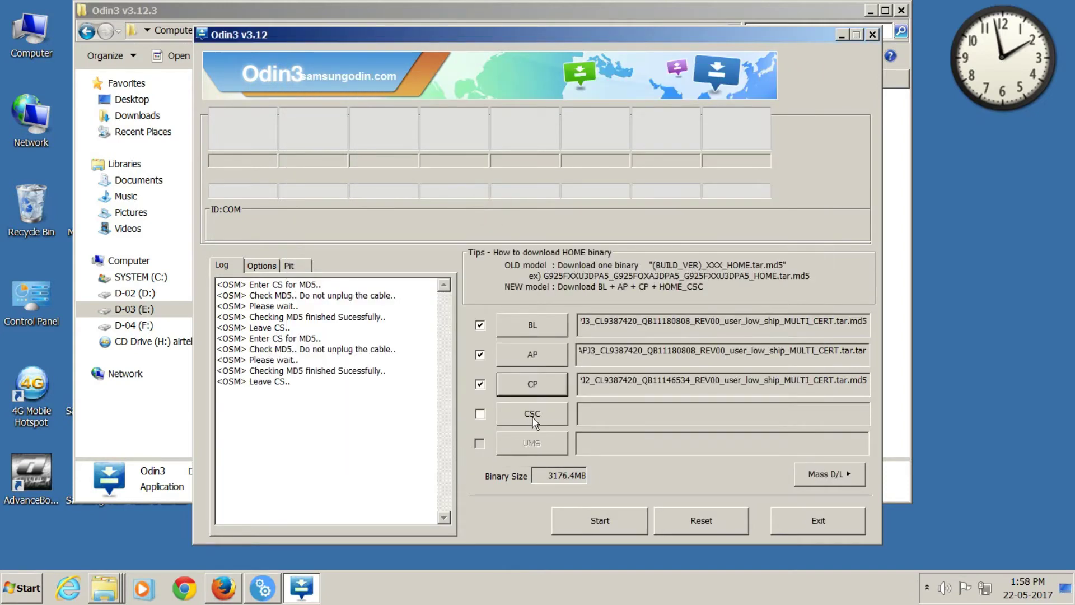
click(531, 415)
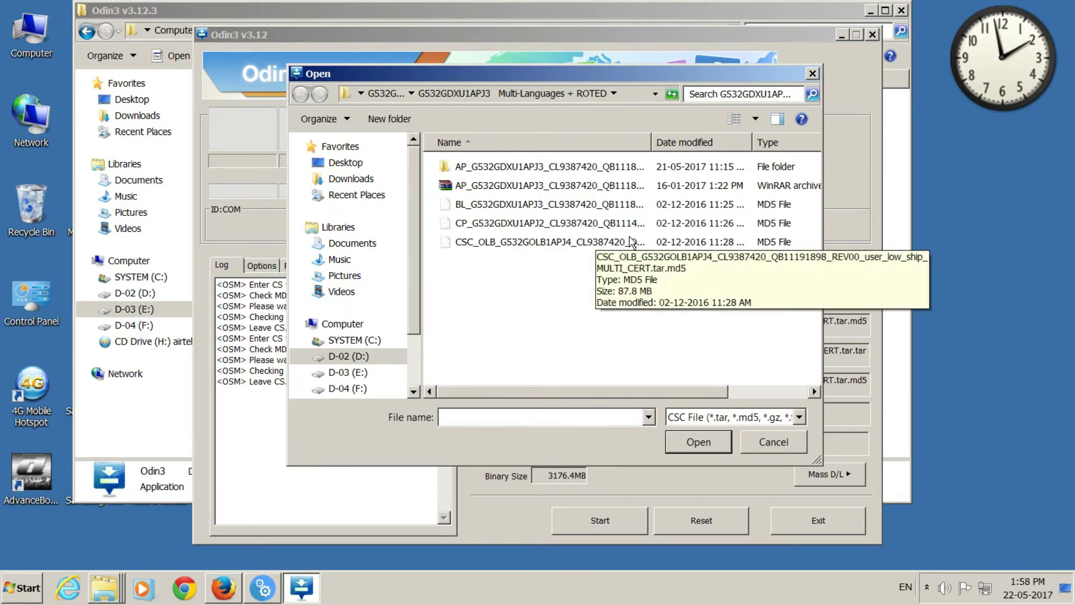
double_click(560, 243)
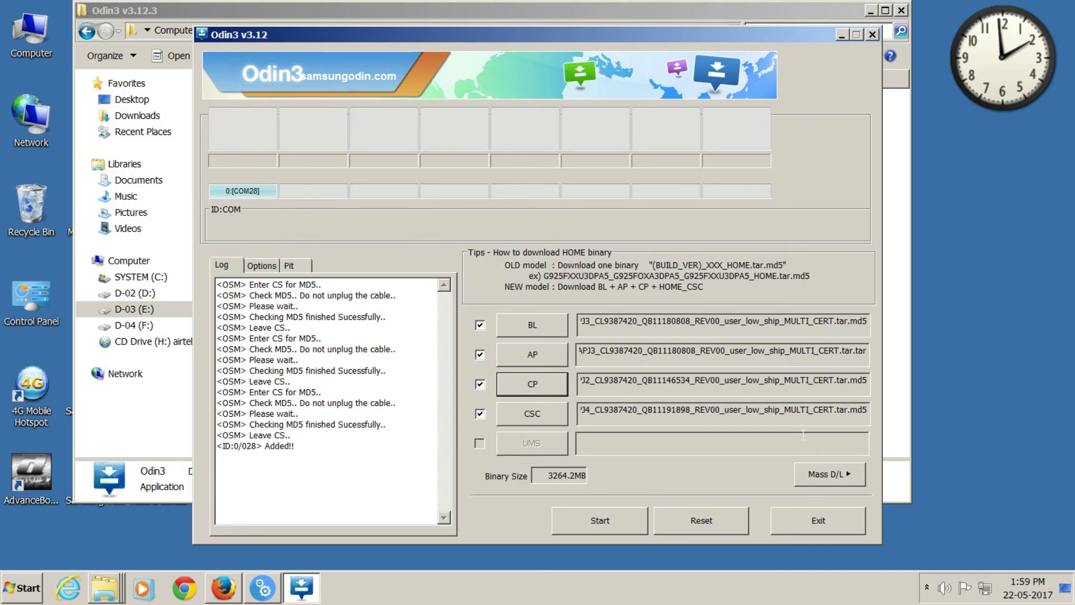
Start flashing the four firmware files and hide the background folder window.
click(599, 520)
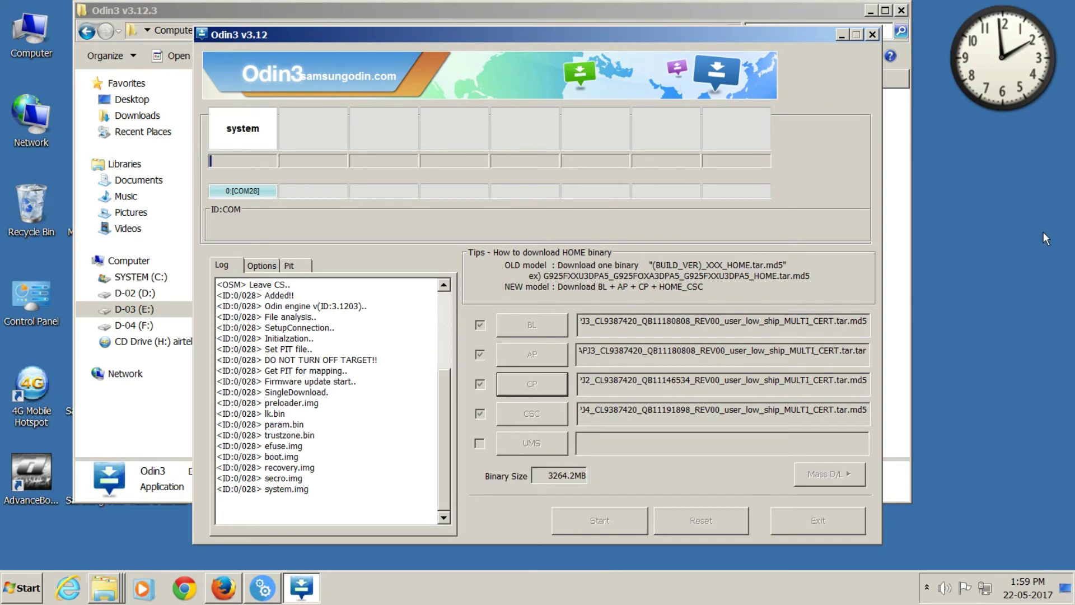
click(870, 10)
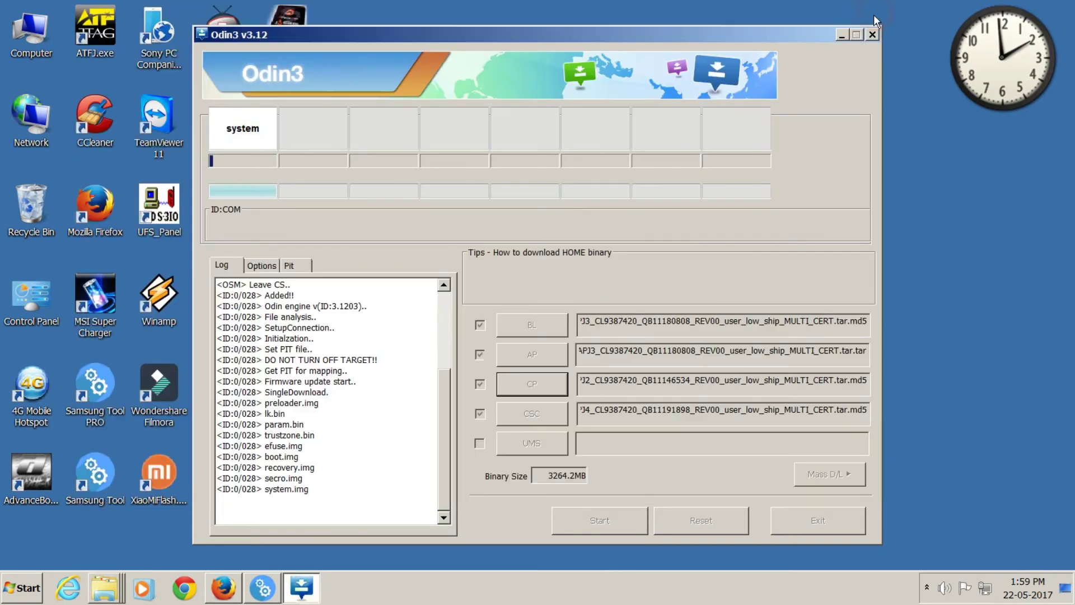